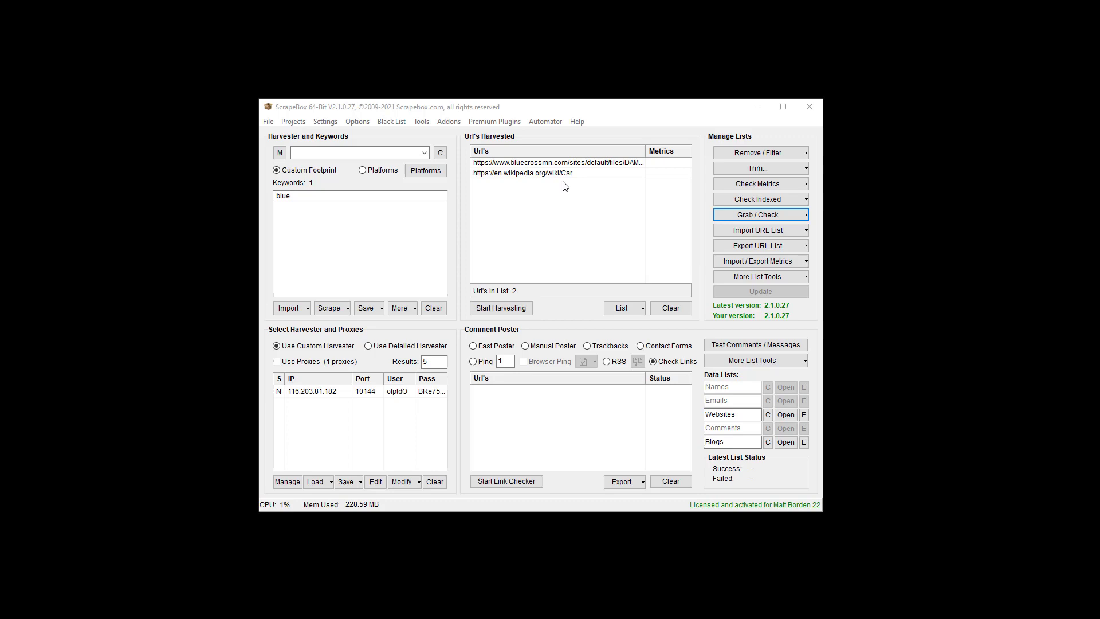
- Show the Grab / Check options for the two harvested URLs
left_click(750, 214)
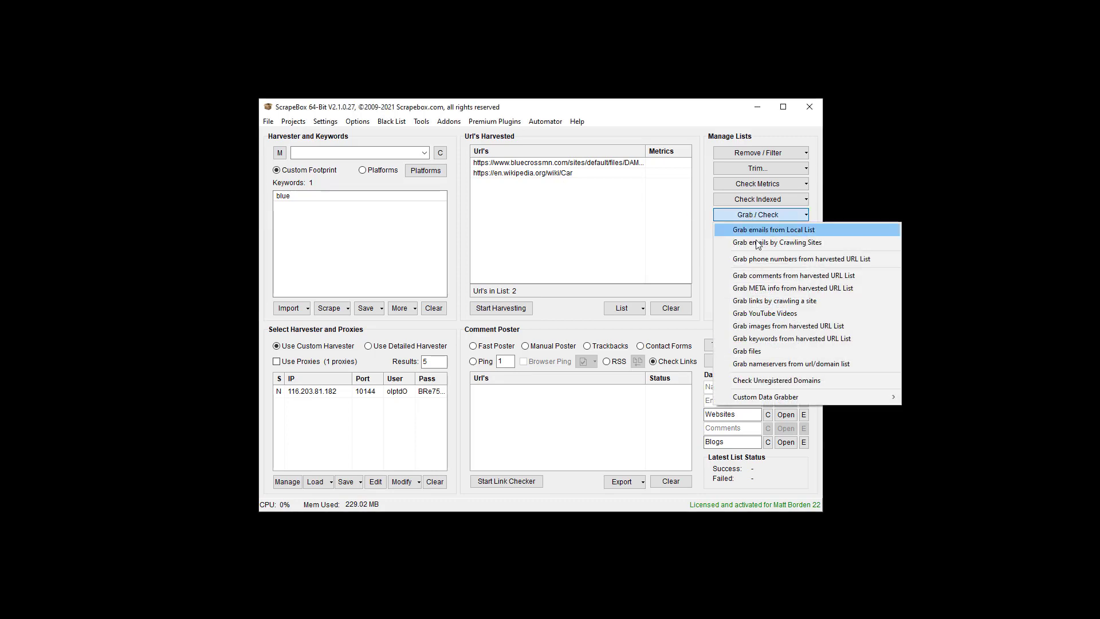
- Launch the Grab files tool and set it to use the harvested URL list
left_click(771, 353)
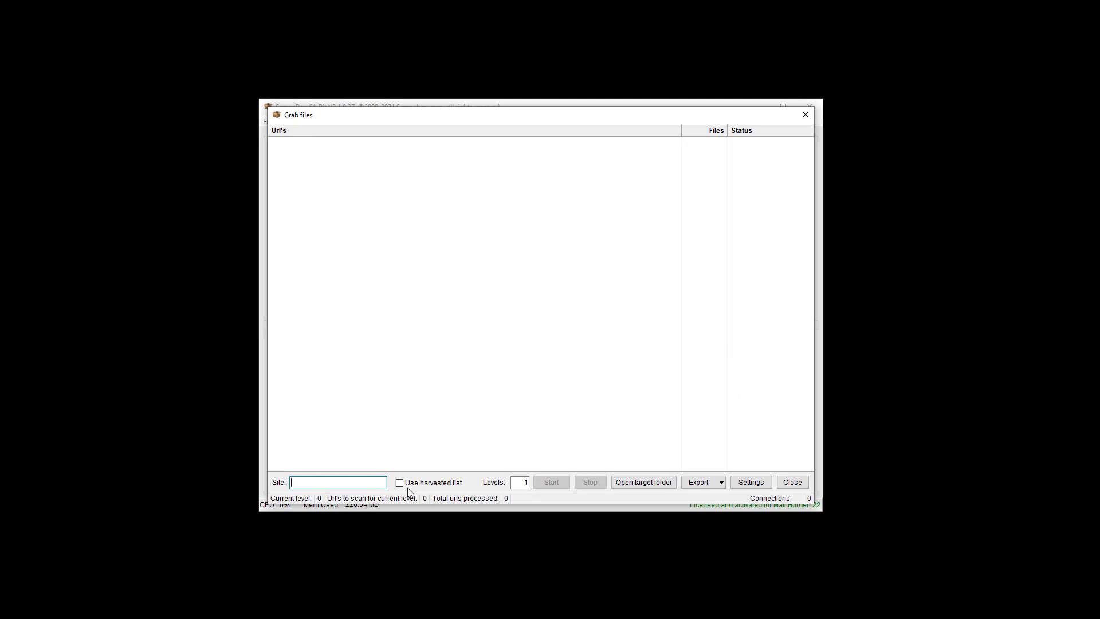
left_click(422, 487)
left_click_drag(524, 119, 444, 307)
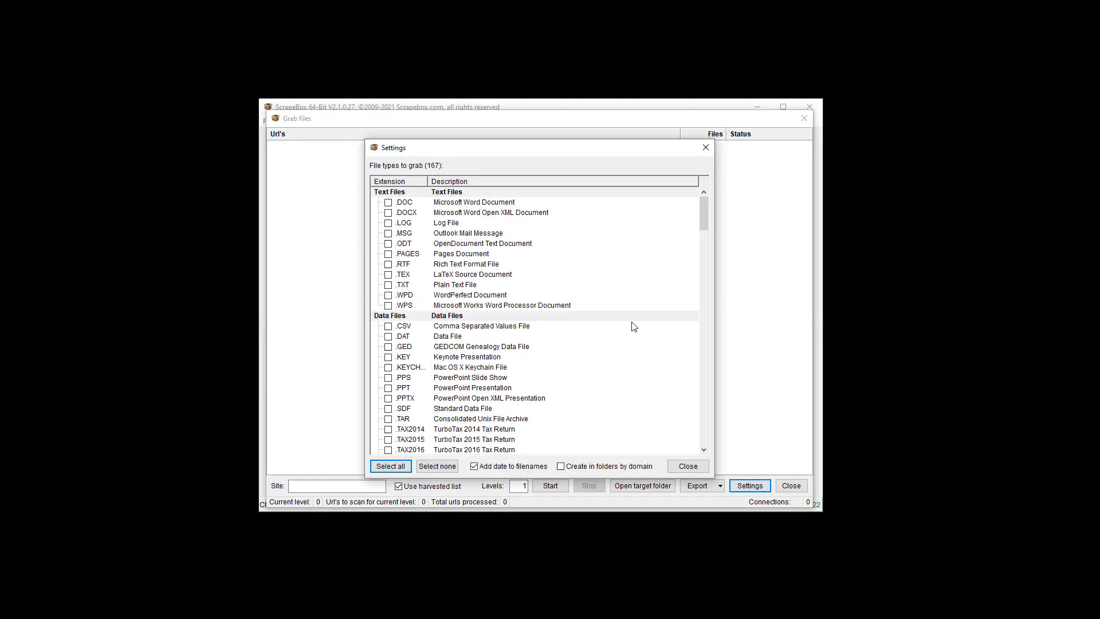
scroll(498, 336, "down", 5)
scroll(497, 335, "down", 3)
scroll(503, 337, "up", 8)
scroll(438, 208, "down", 3)
scroll(447, 267, "down", 3)
scroll(461, 329, "down", 6)
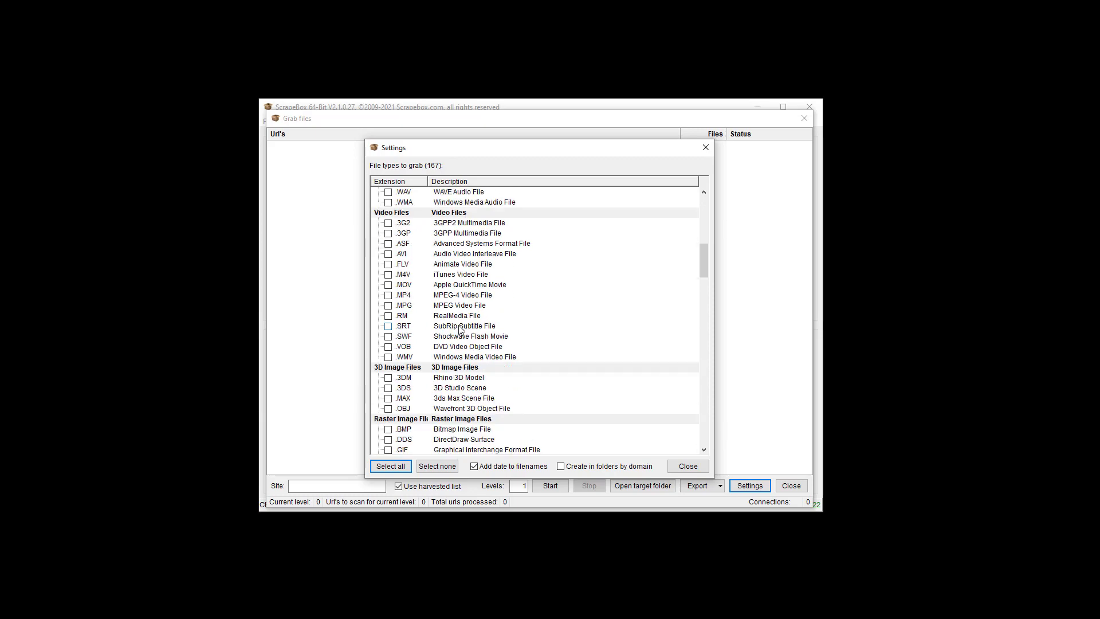
scroll(461, 331, "down", 2)
scroll(461, 331, "down", 2)
scroll(461, 335, "down", 5)
scroll(461, 342, "down", 3)
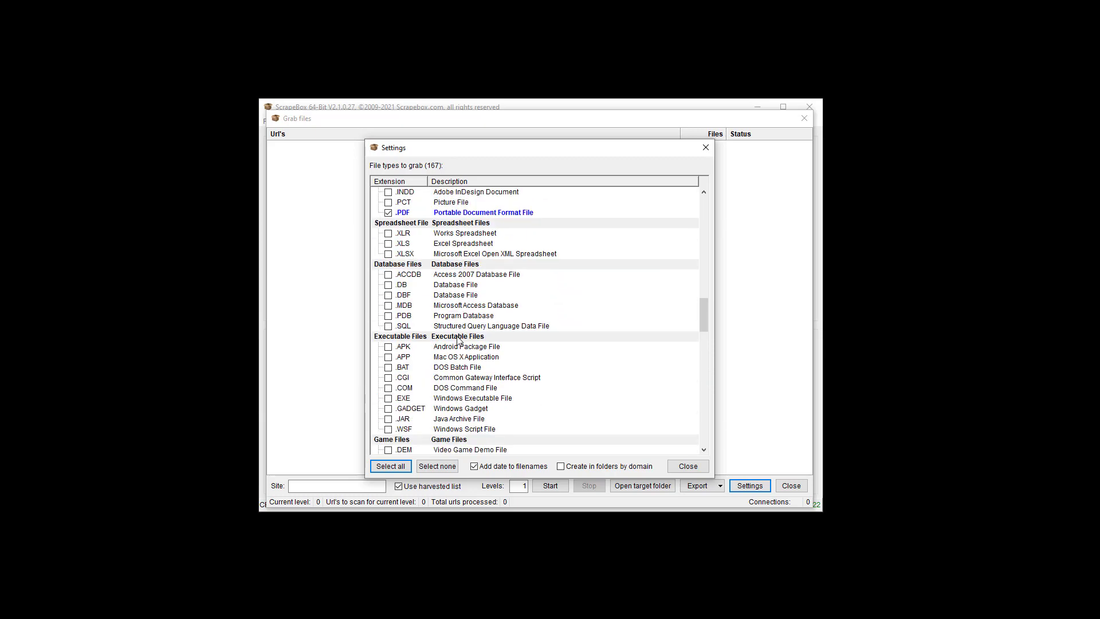
scroll(462, 342, "down", 5)
scroll(462, 343, "down", 1)
scroll(461, 342, "down", 6)
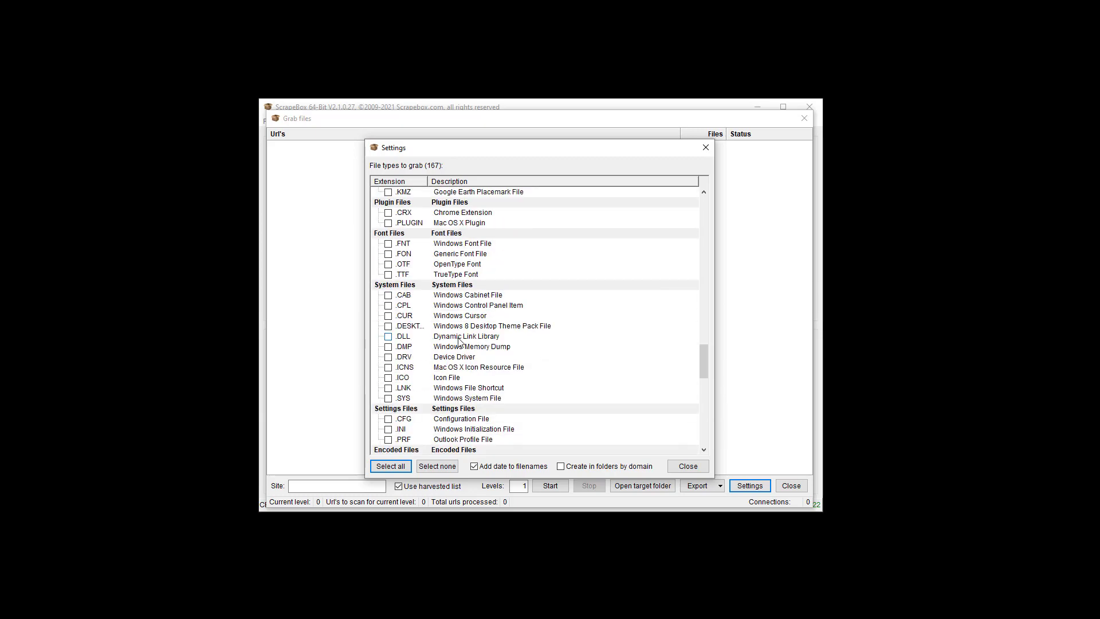
scroll(459, 340, "down", 4)
scroll(458, 341, "down", 1)
scroll(458, 341, "down", 3)
scroll(458, 341, "down", 8)
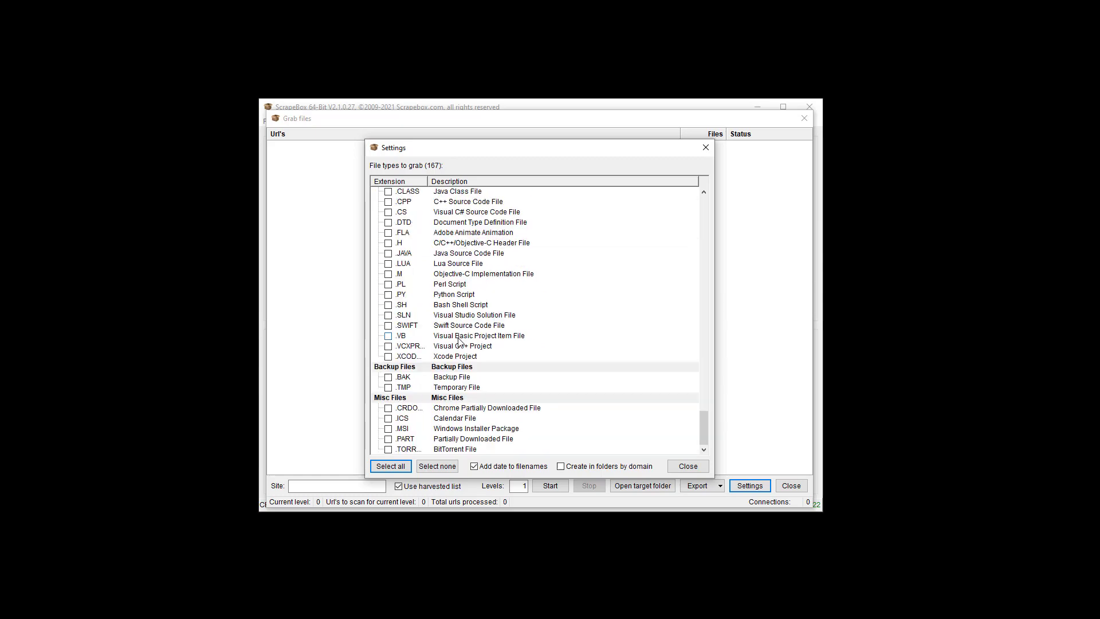
scroll(471, 341, "up", 5)
scroll(468, 341, "up", 5)
scroll(465, 340, "up", 4)
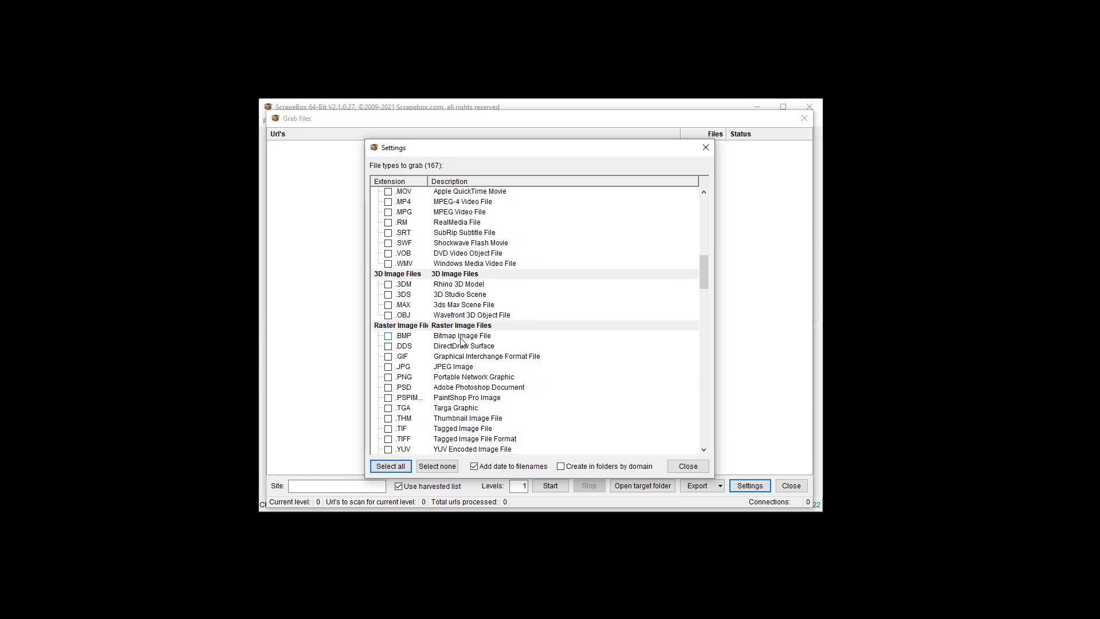
scroll(460, 341, "up", 5)
scroll(461, 342, "up", 1)
scroll(461, 341, "down", 9)
scroll(461, 342, "down", 7)
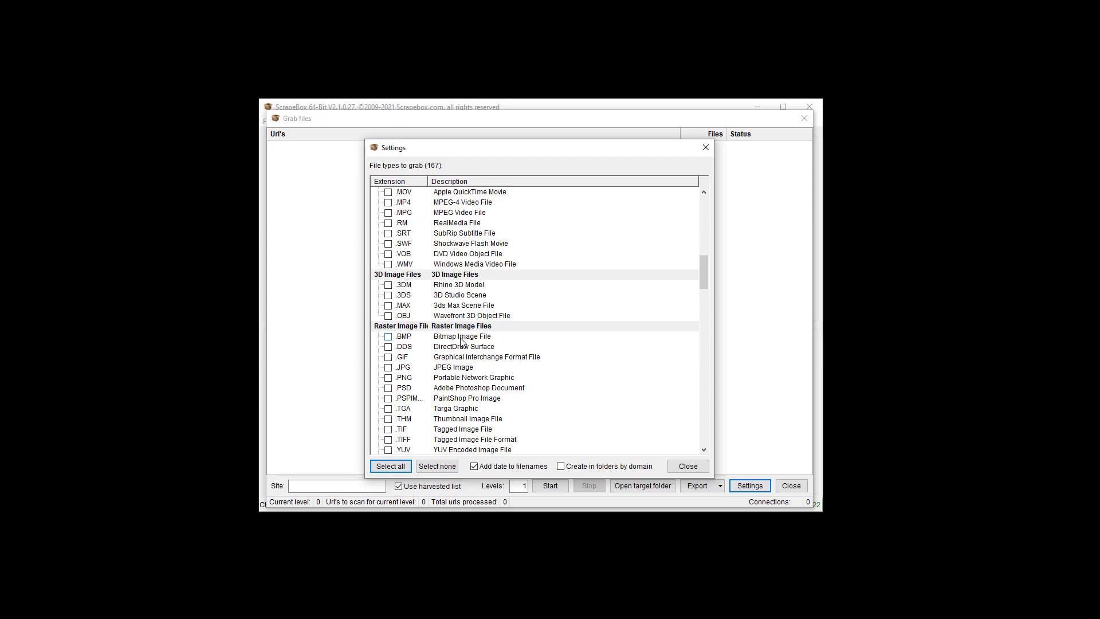
scroll(461, 341, "down", 5)
scroll(461, 342, "down", 2)
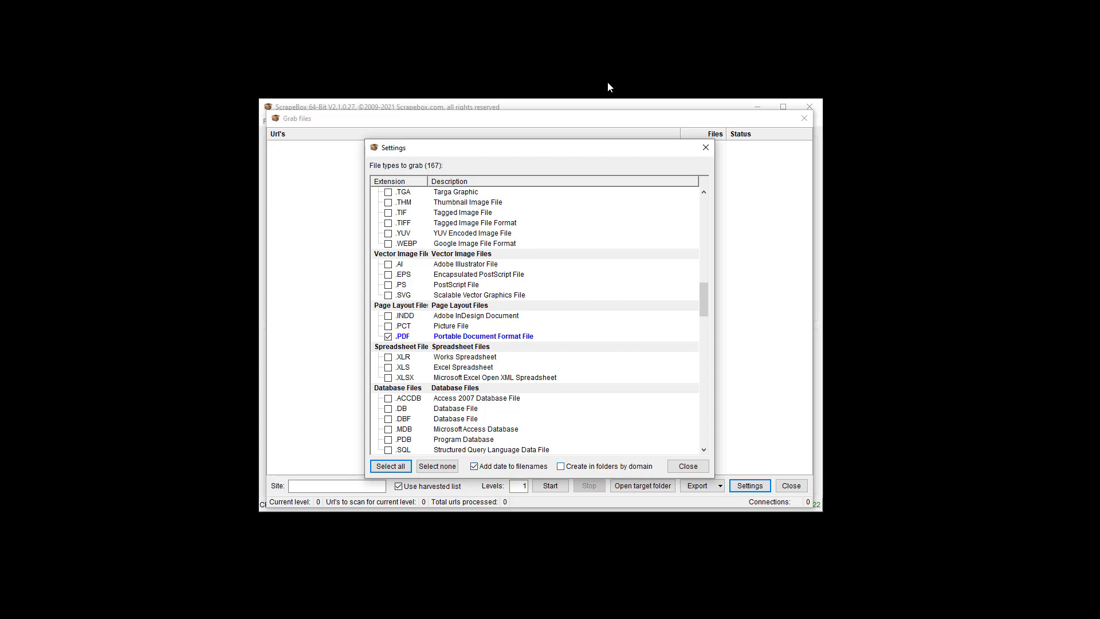
- Keep .PDF ticked as the grab file type and close the settings
left_click_drag(570, 156, 561, 219)
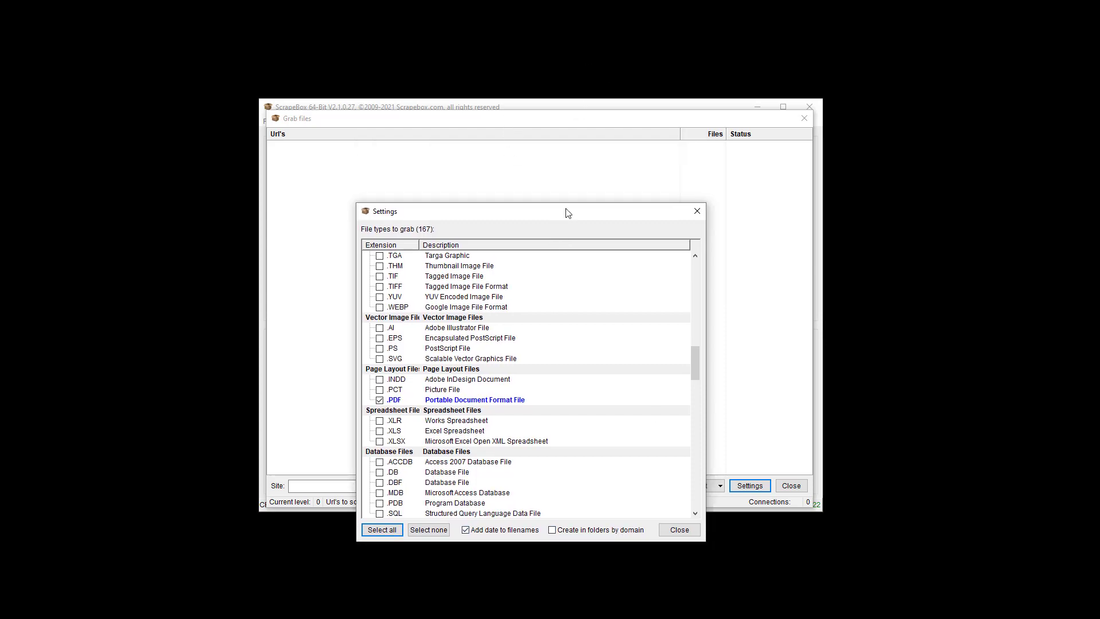
left_click(696, 530)
- Reposition the Grab files window and select the crawl Levels value
left_click_drag(610, 121, 597, 212)
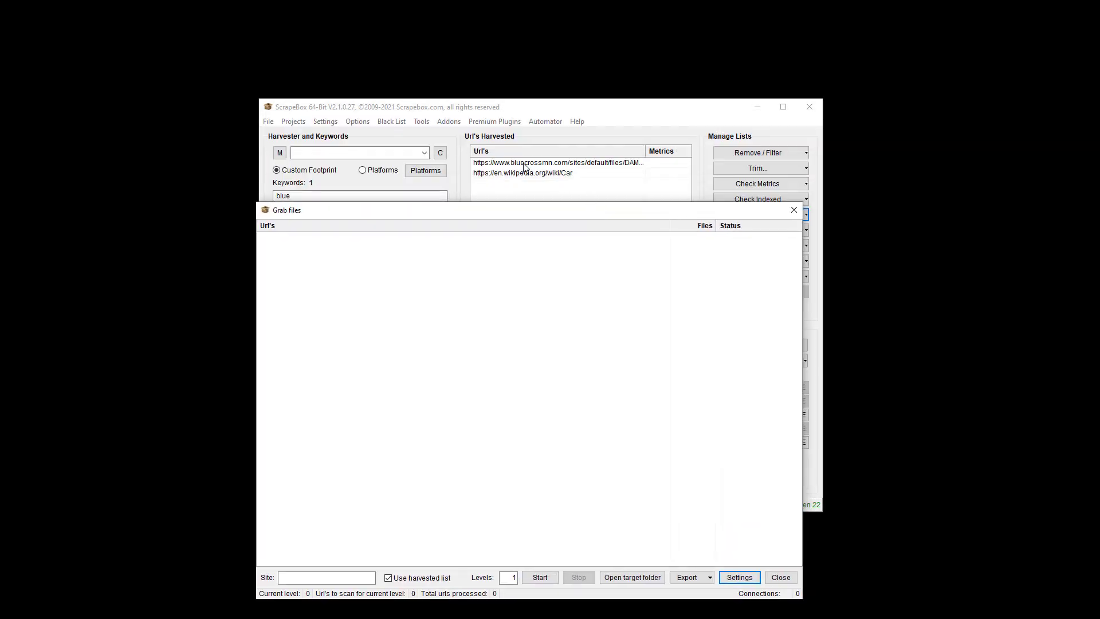
left_click_drag(525, 206, 532, 129)
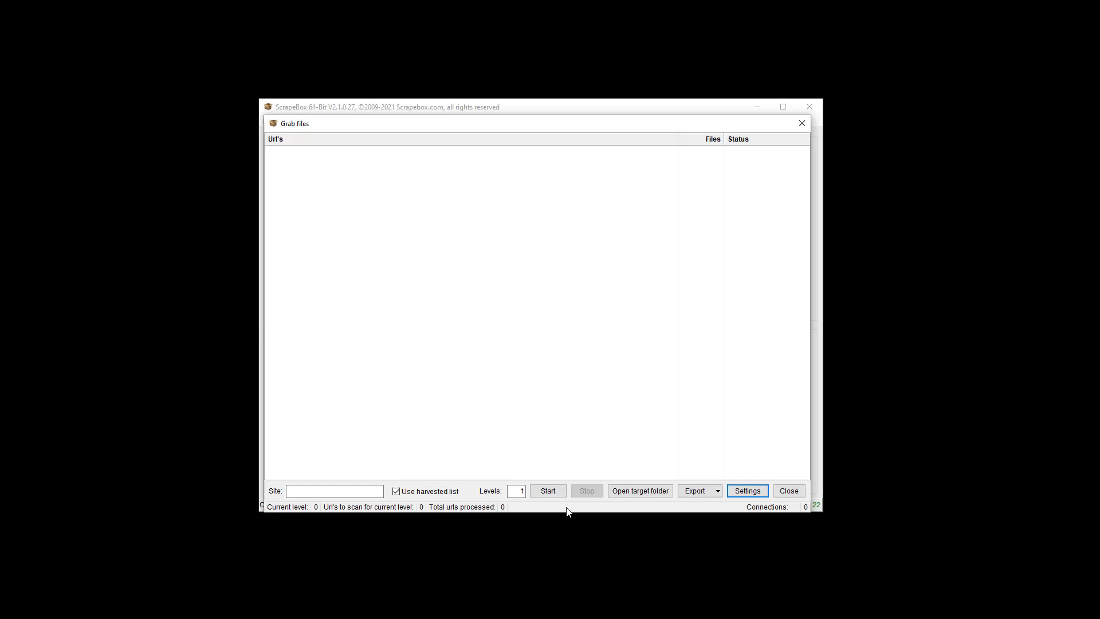
double_click(520, 491)
mouse_move(586, 129)
left_mouse_down()
mouse_move(591, 188)
mouse_move(540, 170)
left_mouse_up()
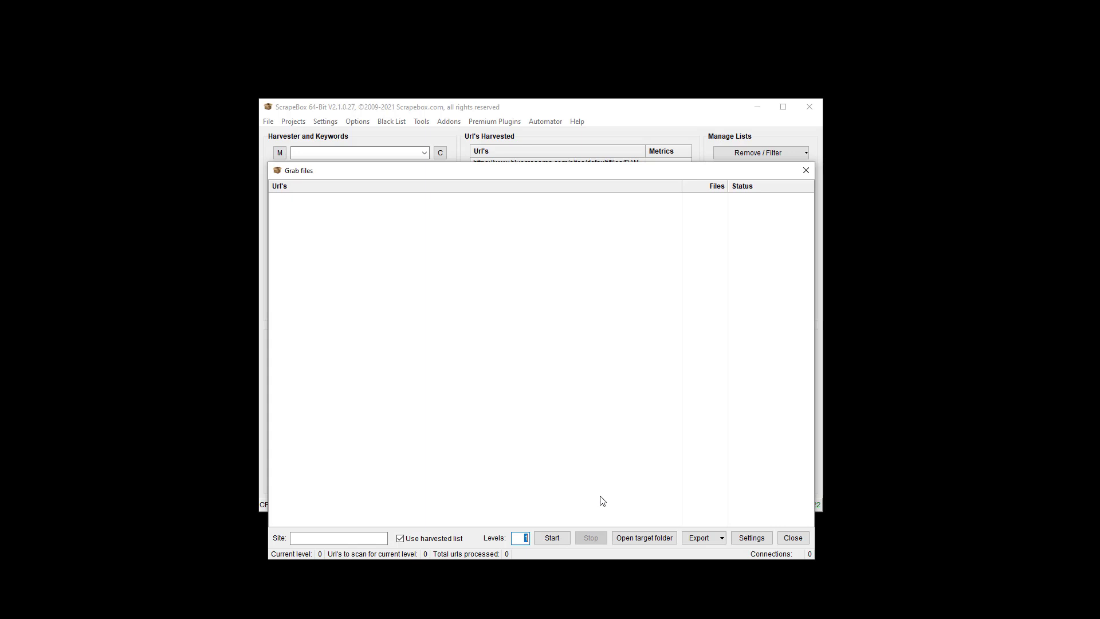
left_click_drag(611, 172, 610, 208)
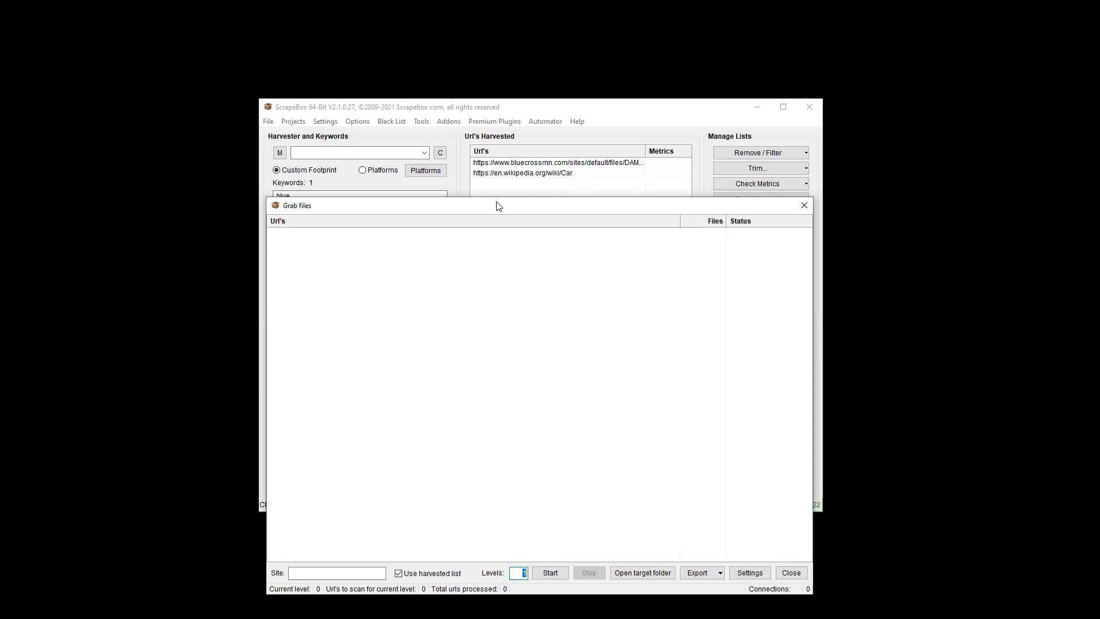
left_click_drag(497, 206, 496, 136)
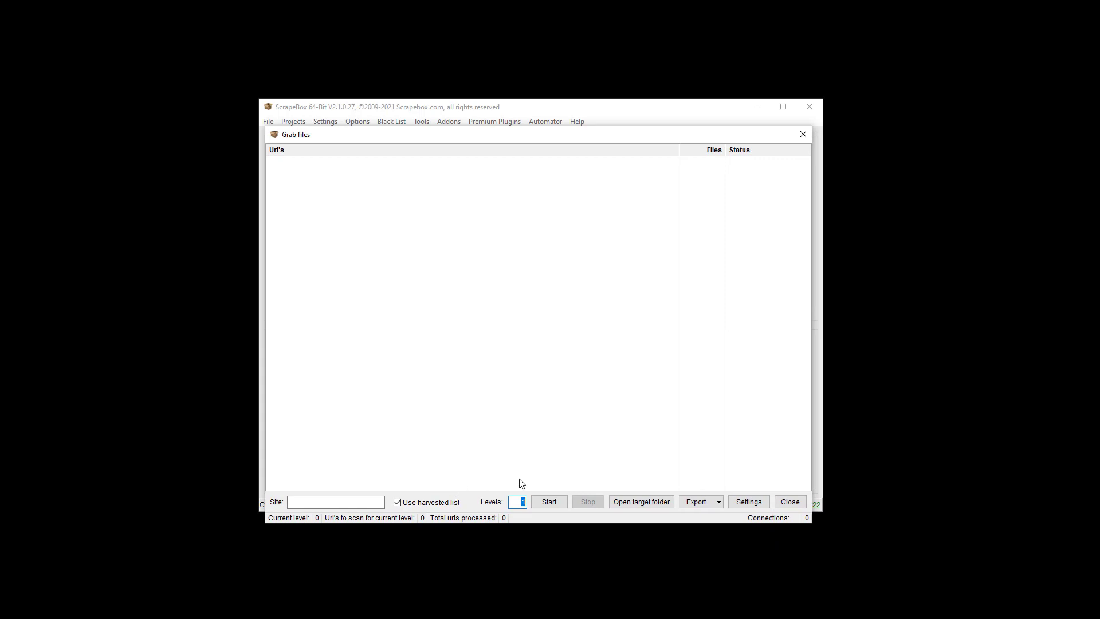
- Run the PDF grab, stop after the PDF link completes, and show the target folder
left_click(548, 502)
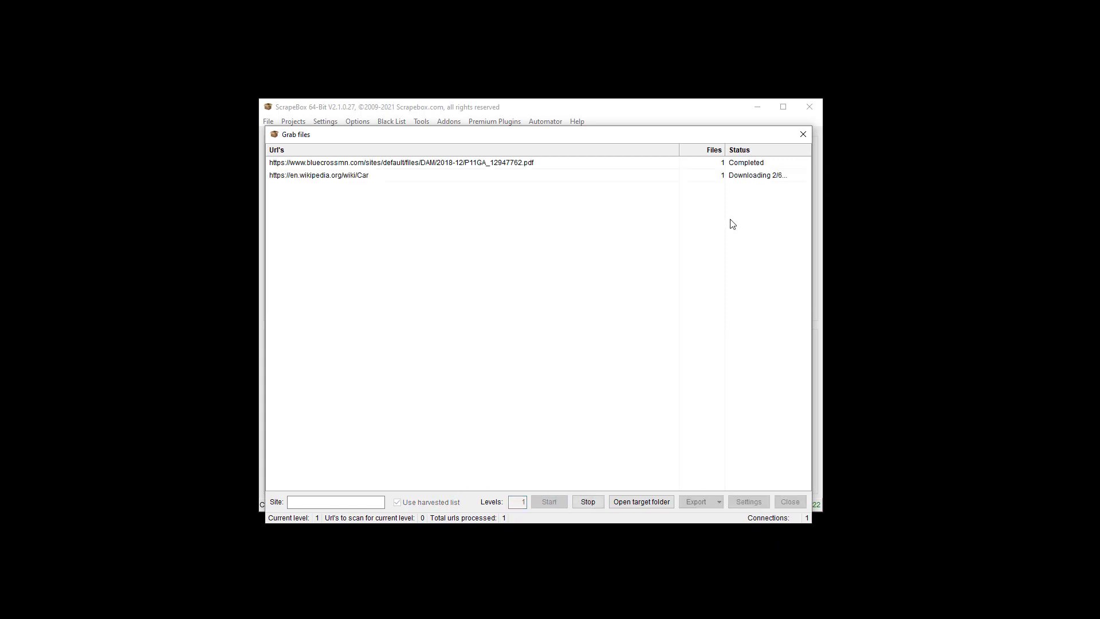
left_click(590, 503)
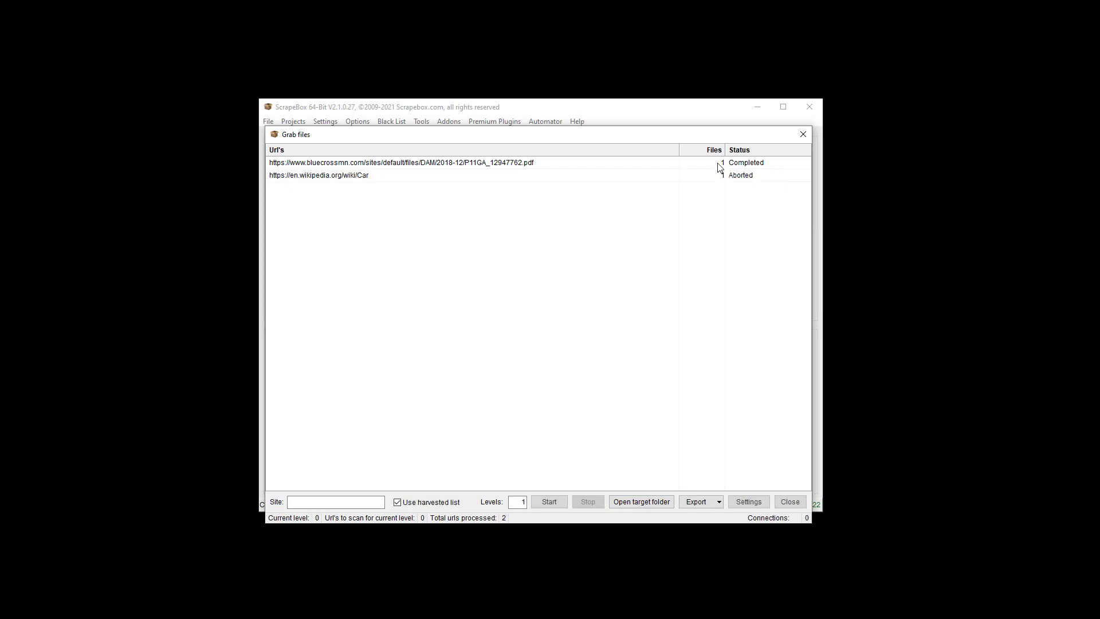
left_click(636, 505)
- View the three grabbed PDFs in Page Layout Files, then minimize Explorer
left_click(99, 230)
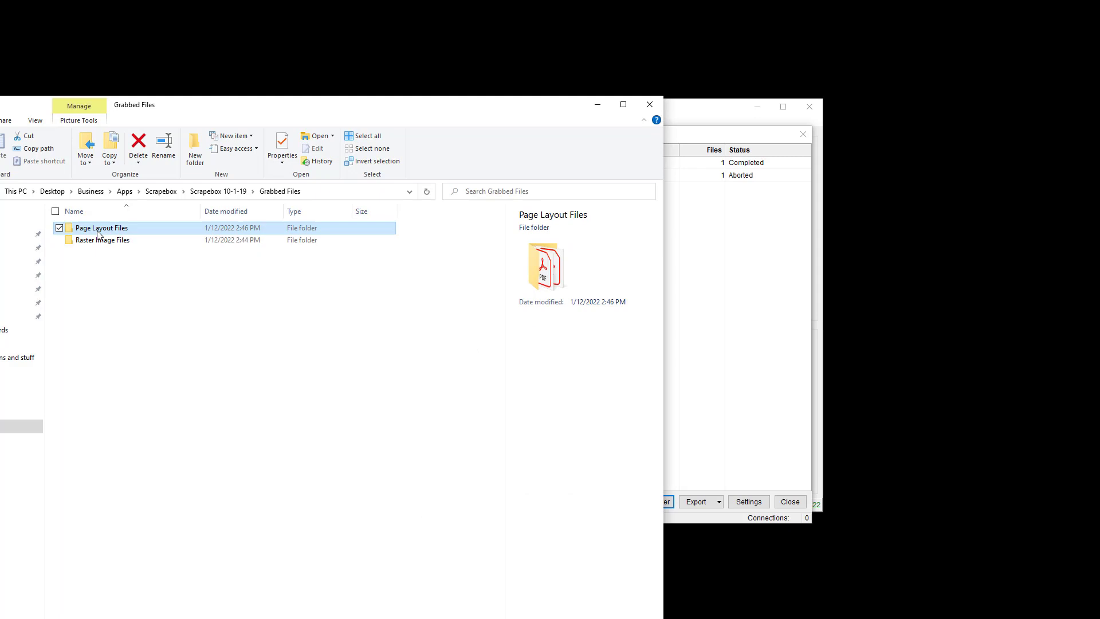
double_click(100, 231)
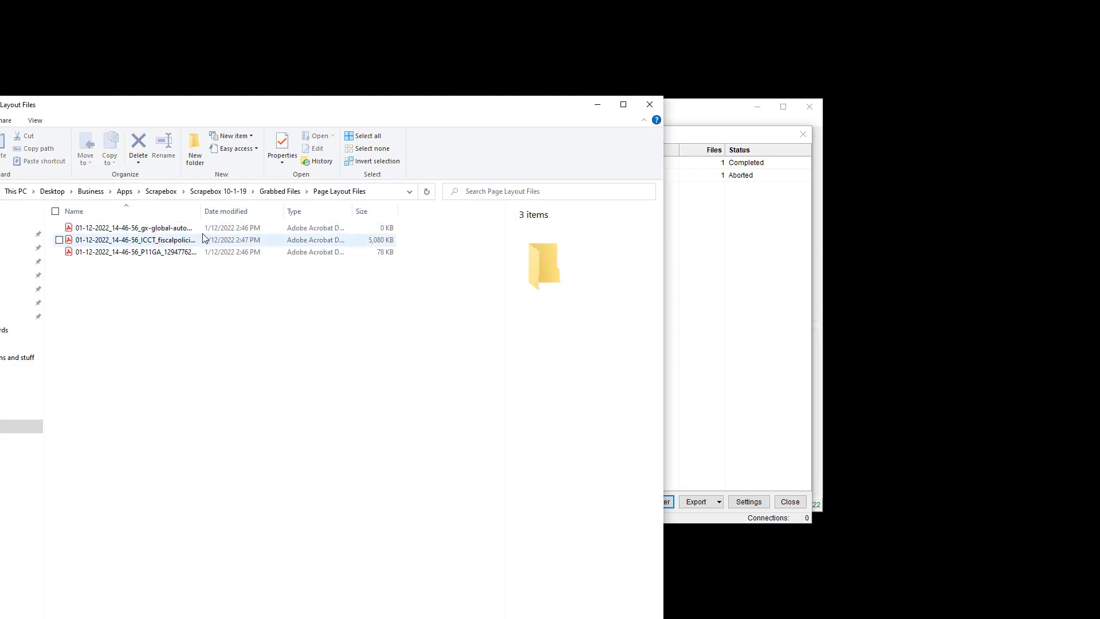
left_click(223, 234)
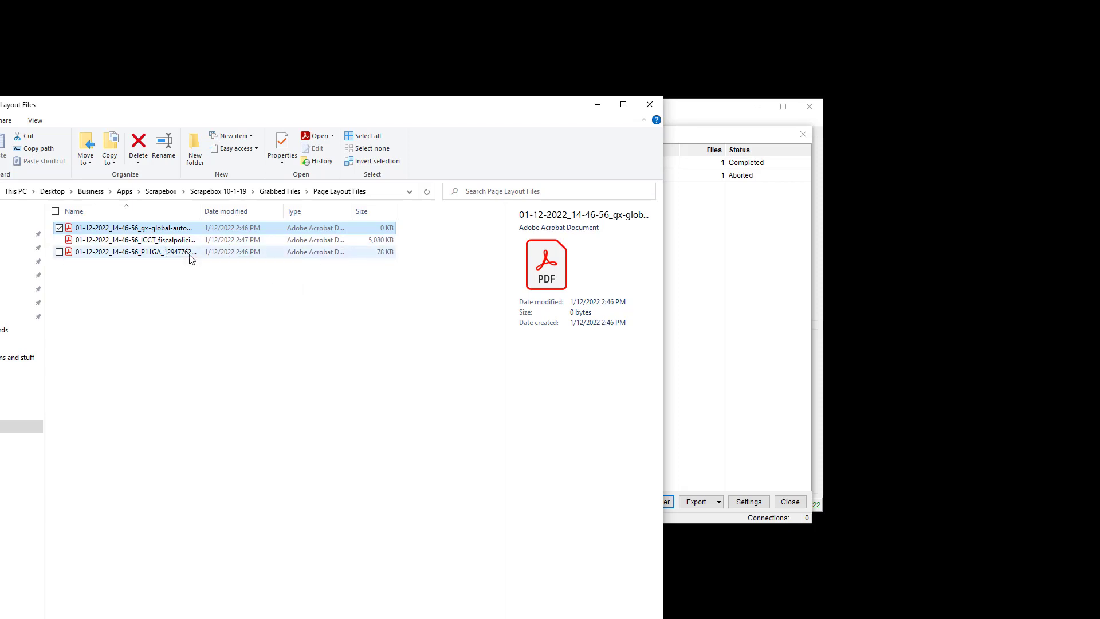
left_click_drag(308, 111, 373, 100)
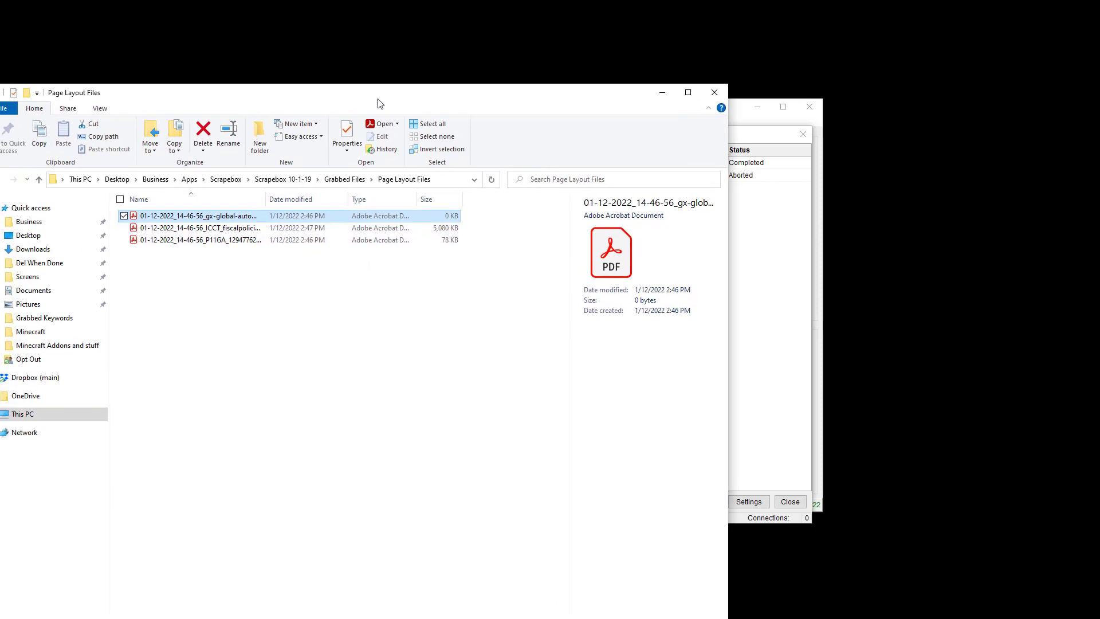
left_click(661, 93)
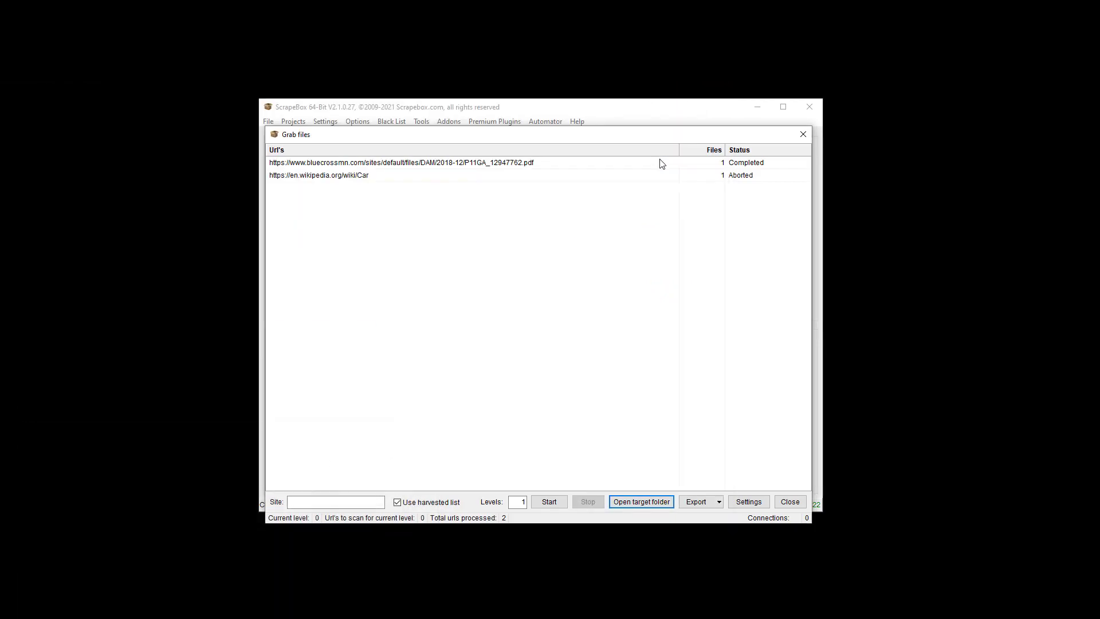
- Switch the grab file type from .PDF to .JPG in the settings
left_click(749, 500)
scroll(492, 356, "down", 5)
scroll(486, 347, "down", 5)
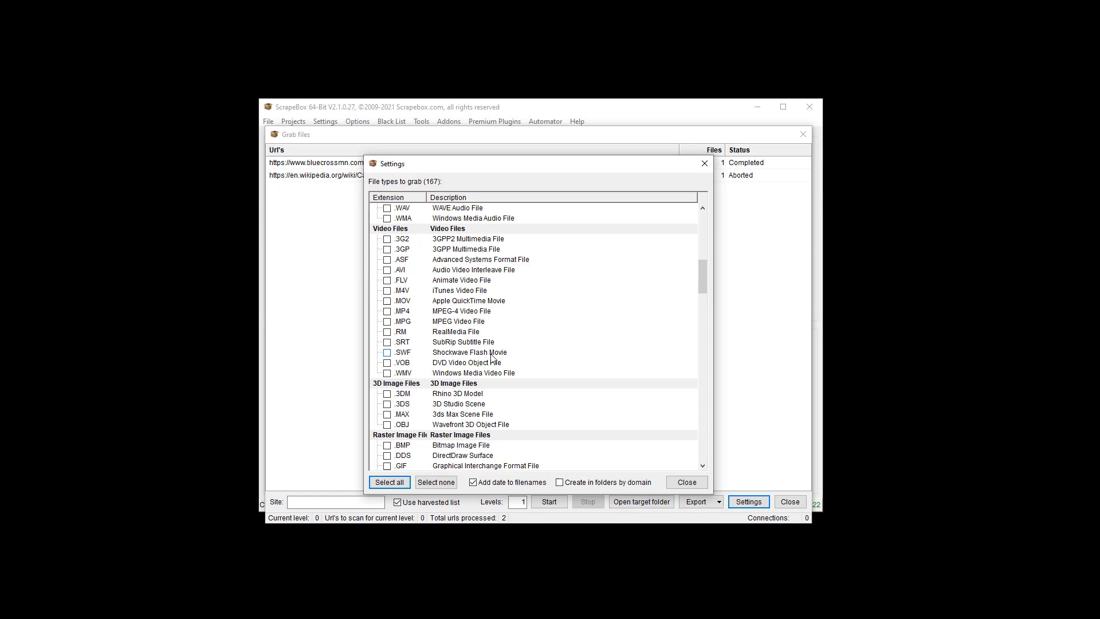
scroll(478, 337, "down", 4)
scroll(470, 327, "down", 5)
scroll(463, 317, "down", 5)
left_click(388, 229)
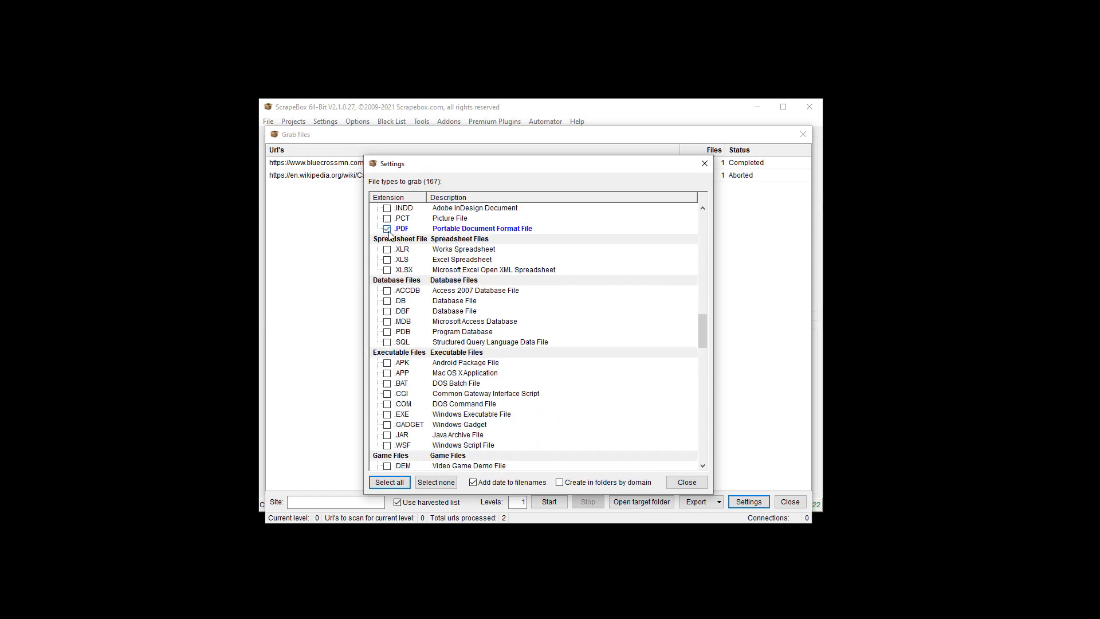
scroll(434, 320, "down", 3)
scroll(435, 324, "down", 3)
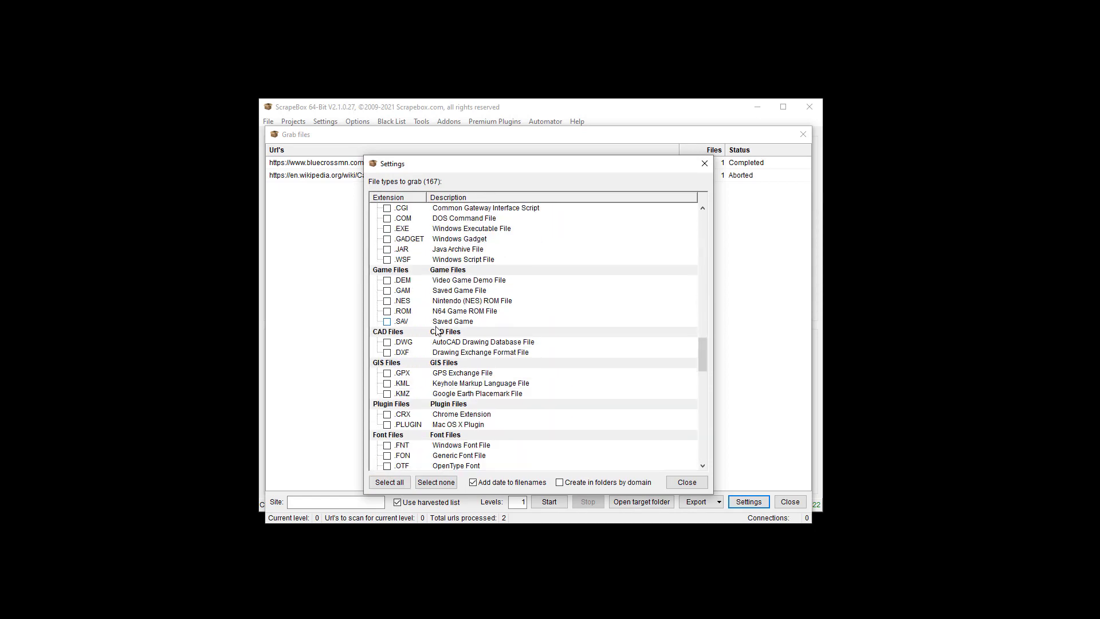
scroll(436, 328, "down", 3)
scroll(438, 333, "down", 2)
scroll(437, 333, "up", 4)
scroll(438, 335, "down", 7)
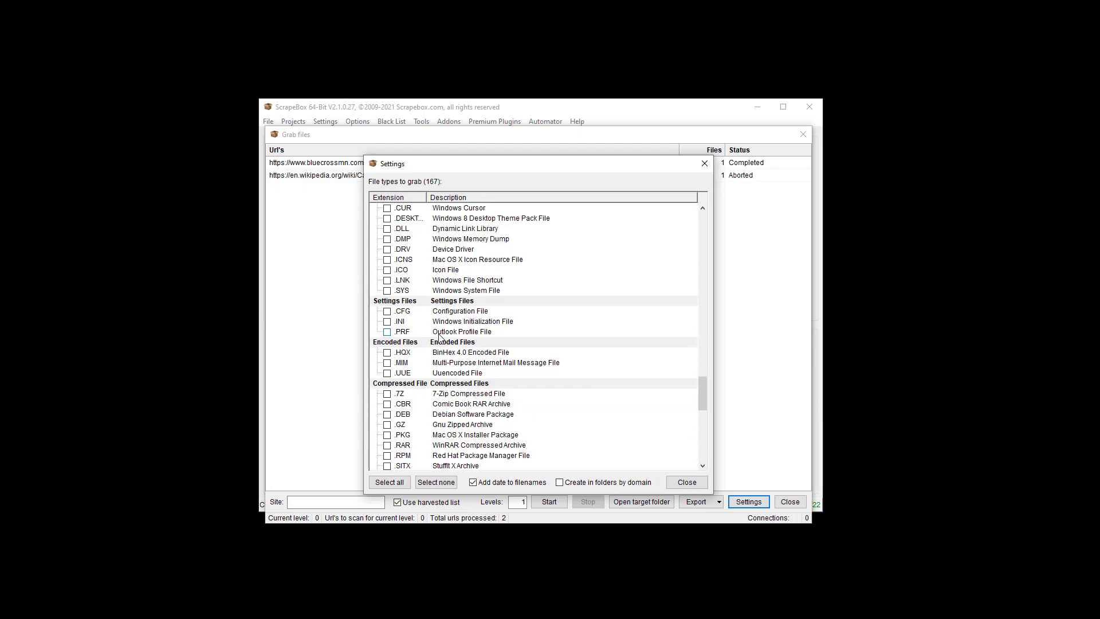
scroll(439, 337, "down", 4)
scroll(439, 338, "down", 4)
scroll(441, 338, "down", 1)
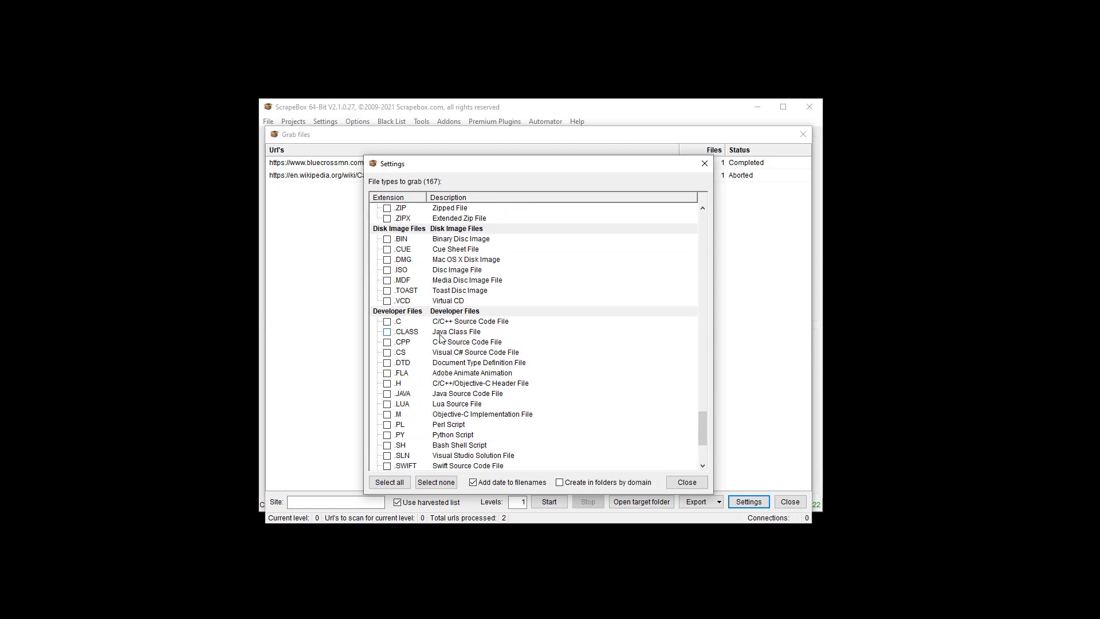
scroll(441, 339, "down", 4)
scroll(442, 342, "up", 6)
scroll(442, 341, "up", 3)
scroll(442, 341, "up", 3)
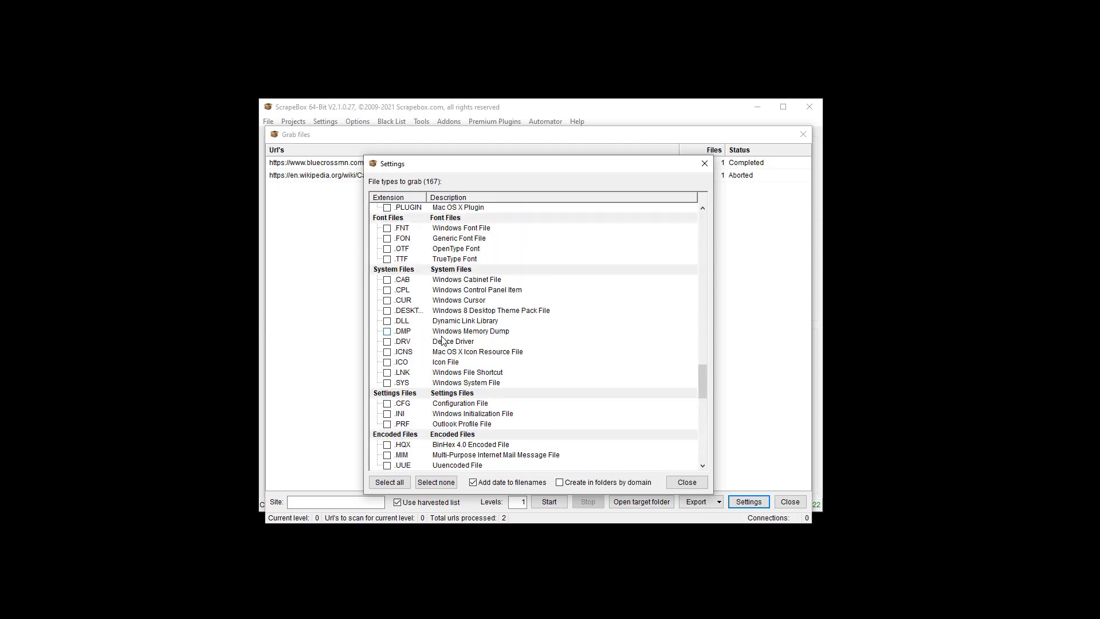
scroll(443, 342, "up", 3)
scroll(443, 342, "up", 3)
scroll(441, 341, "up", 5)
scroll(442, 342, "up", 1)
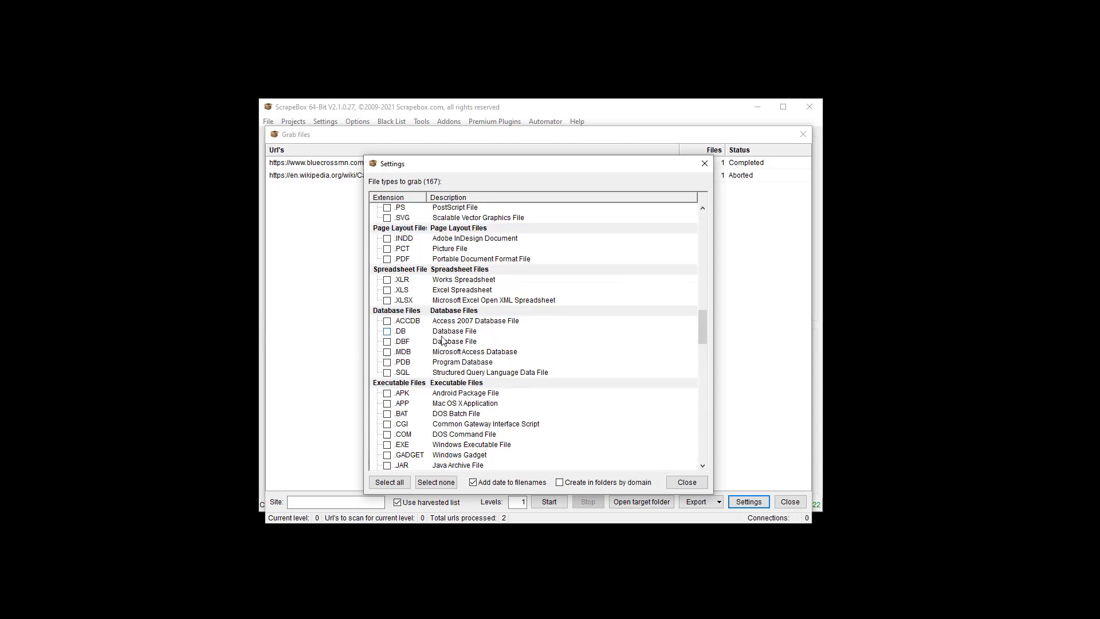
scroll(443, 341, "up", 4)
scroll(442, 341, "up", 3)
scroll(443, 342, "up", 2)
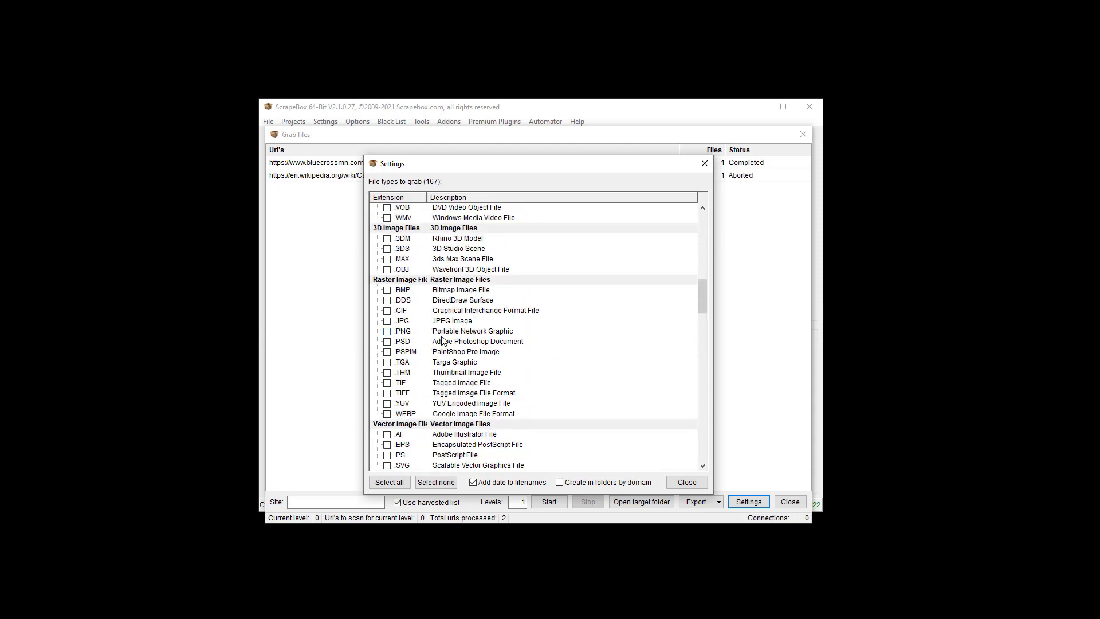
left_click(387, 320)
left_click(693, 481)
- Run the JPG grab on the Car page and stop after 15 images download
left_click(547, 503)
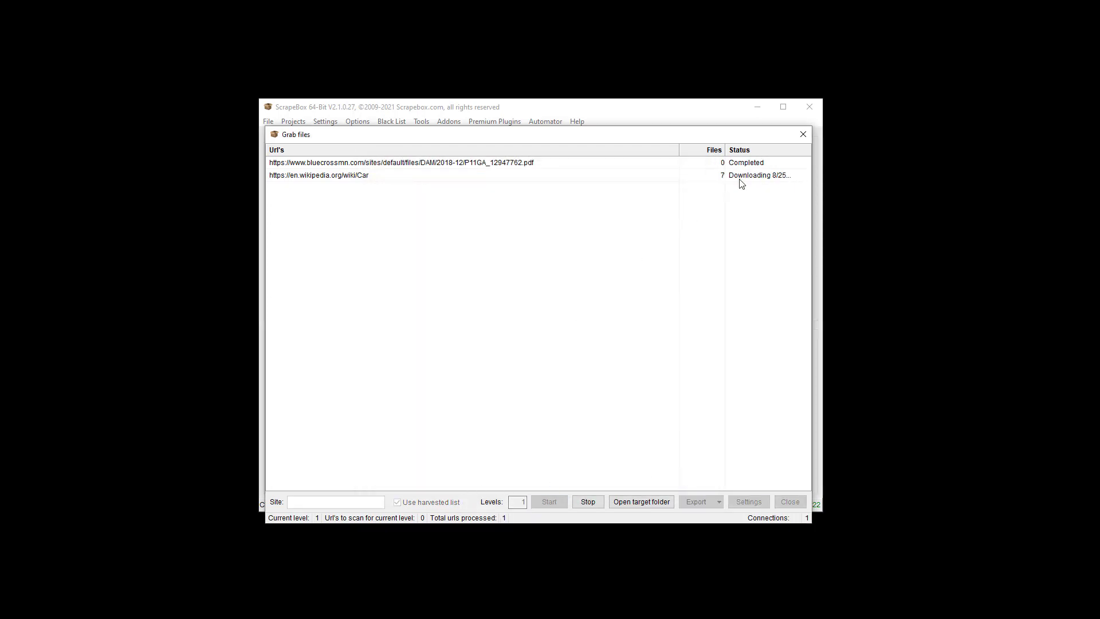
left_click(590, 502)
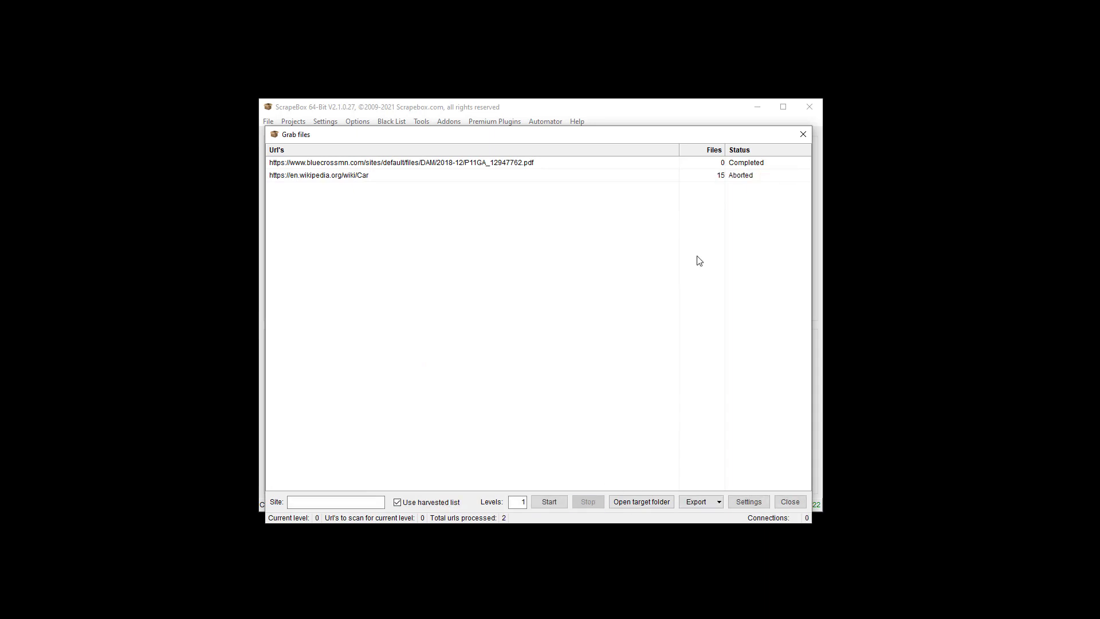
- Show the Raster Image Files folder with the 16 grabbed car photos
left_click(632, 503)
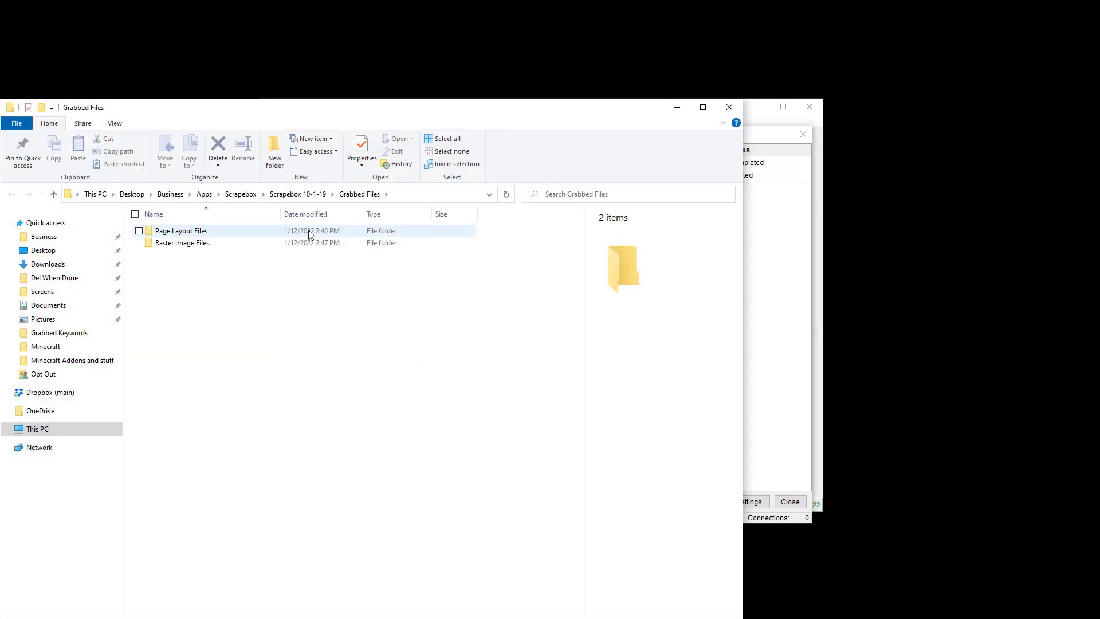
double_click(199, 244)
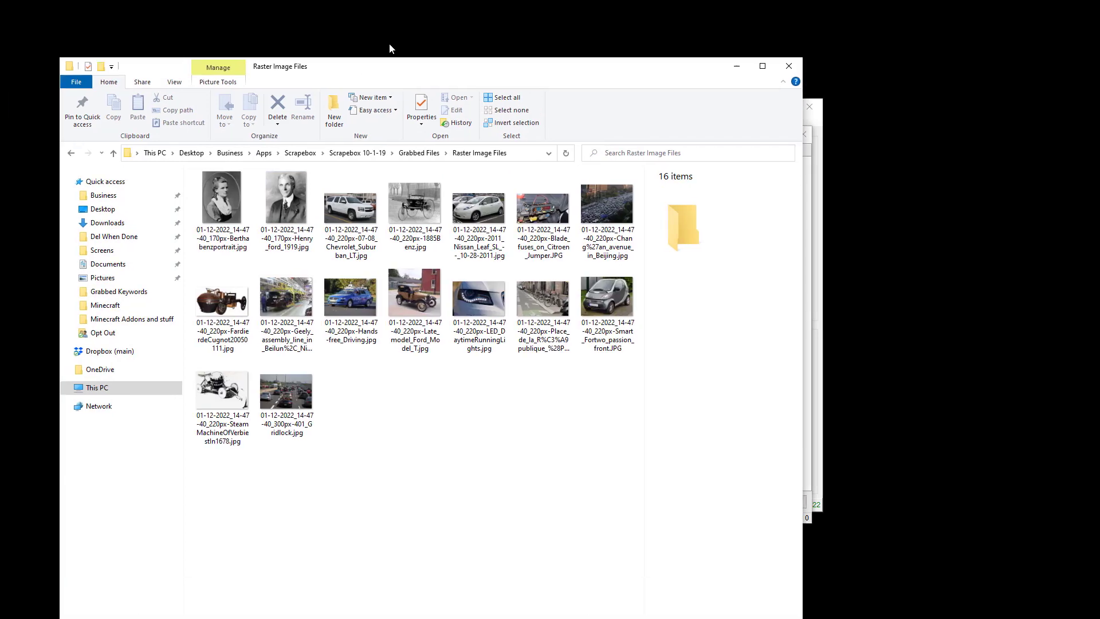
left_click_drag(296, 114, 412, 35)
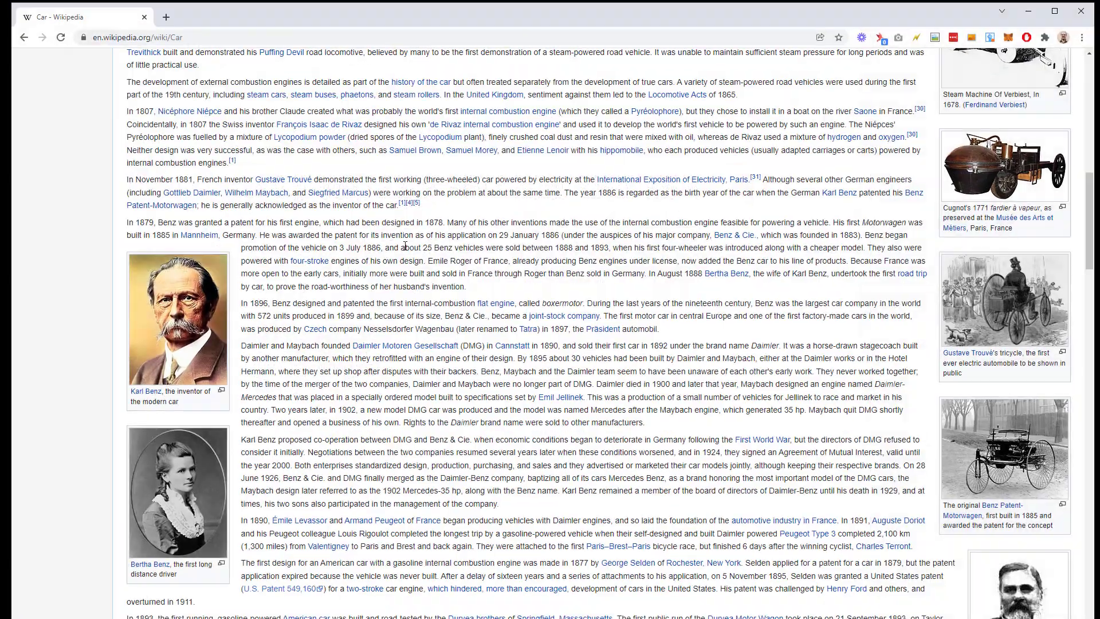
scroll(602, 278, "up", 1)
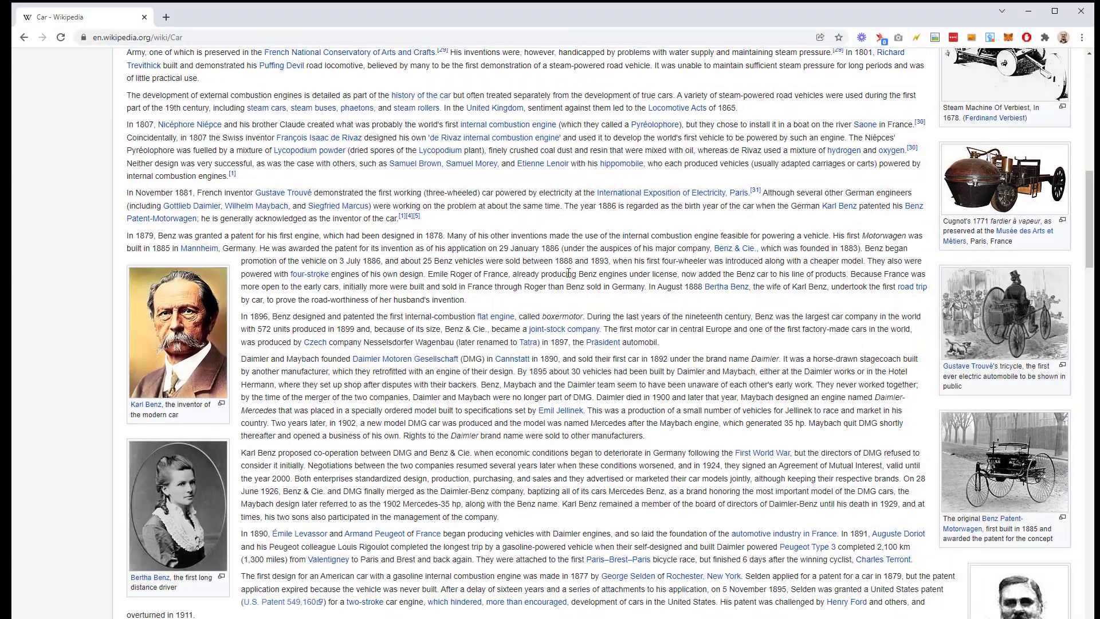
scroll(602, 277, "up", 4)
scroll(600, 278, "down", 6)
scroll(600, 278, "down", 3)
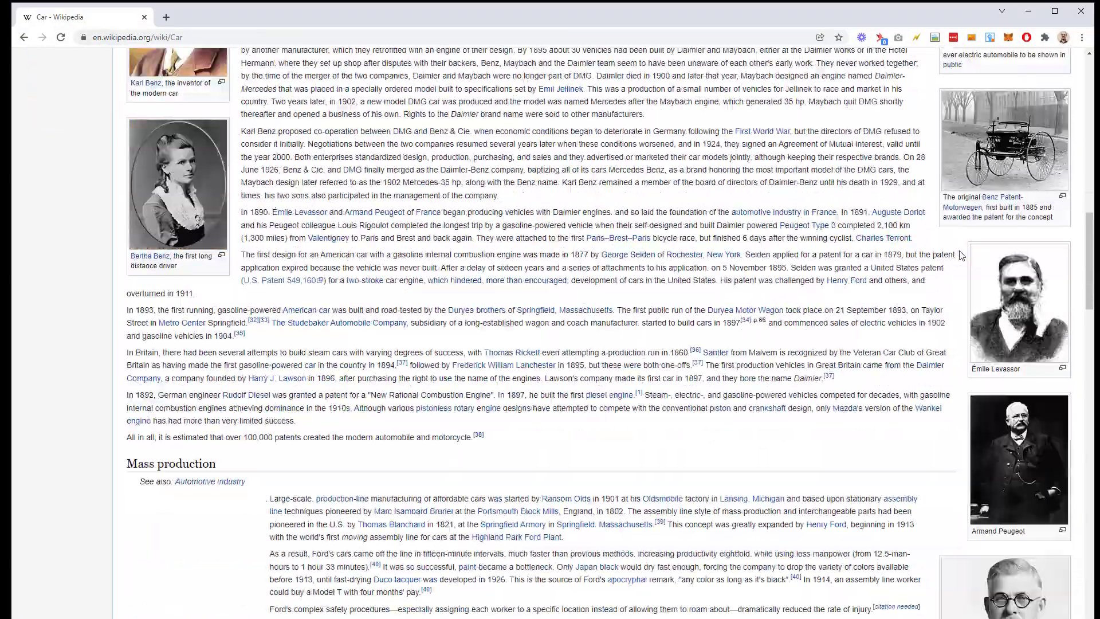
scroll(1017, 180, "down", 4)
scroll(1017, 179, "down", 2)
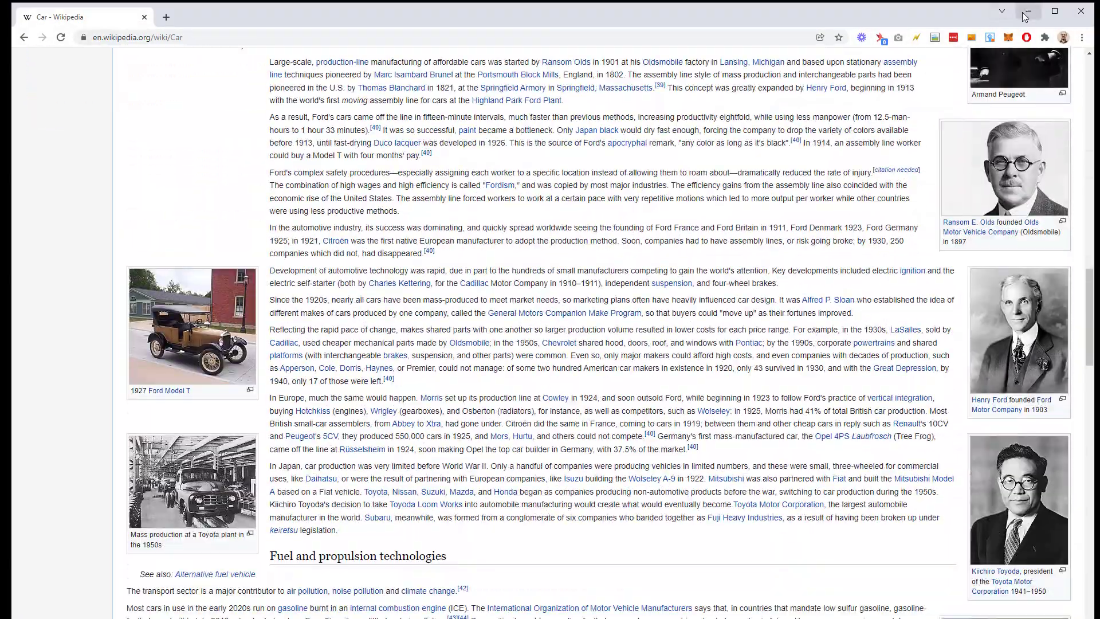
- Minimize Chrome after viewing the Wikipedia Car page photos
left_click(1026, 12)
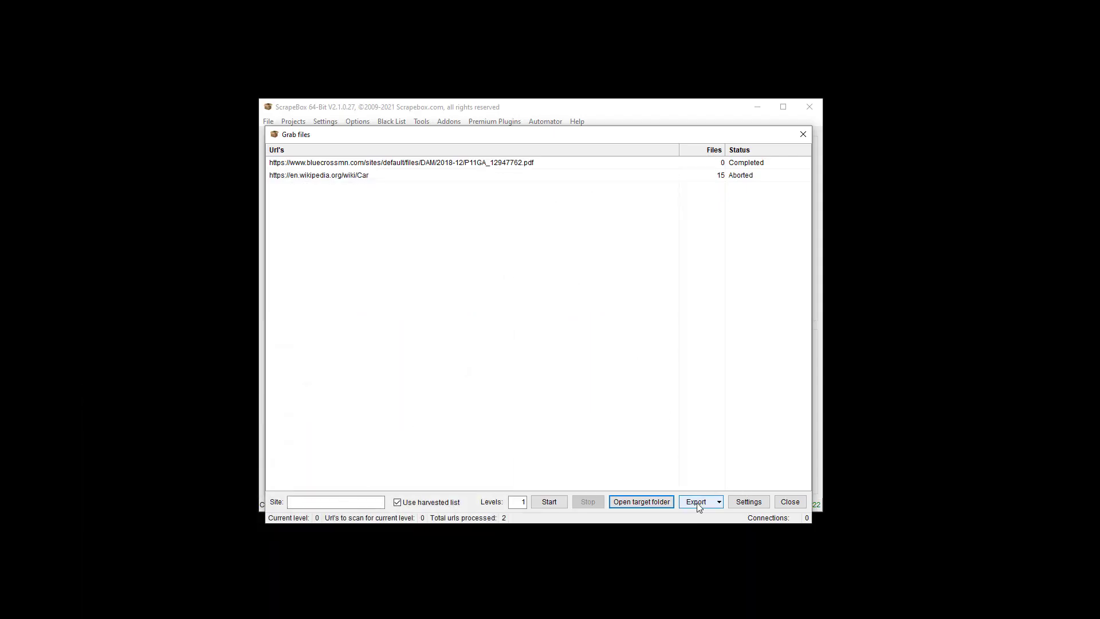
- Dismiss the Export options without exporting and reopen the file-type settings
left_click(699, 502)
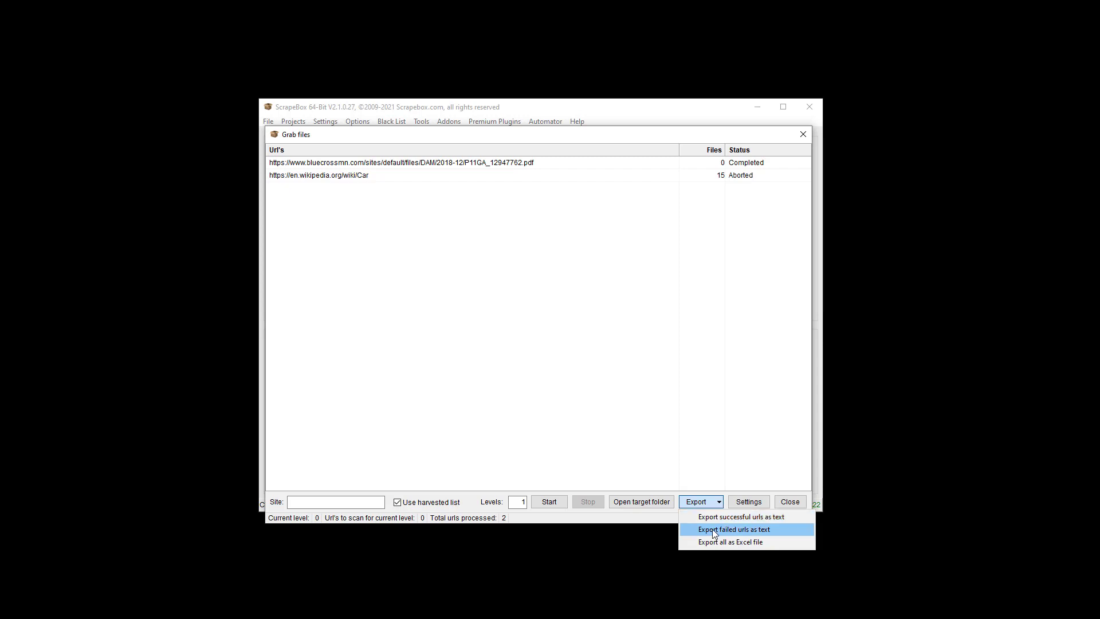
left_click(746, 528)
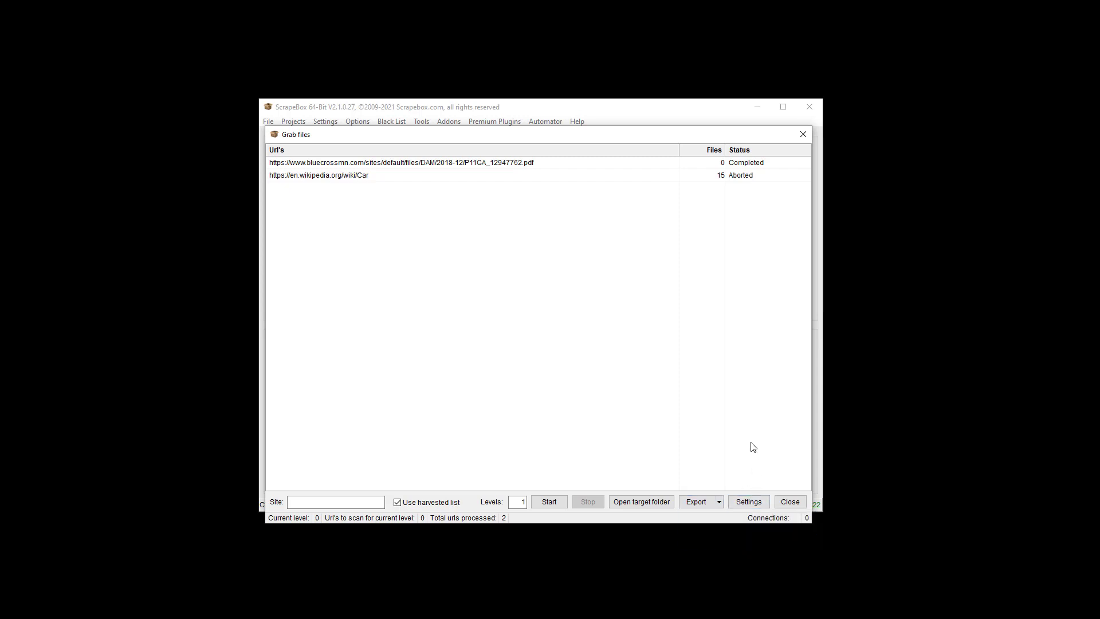
left_click(754, 505)
scroll(647, 400, "down", 5)
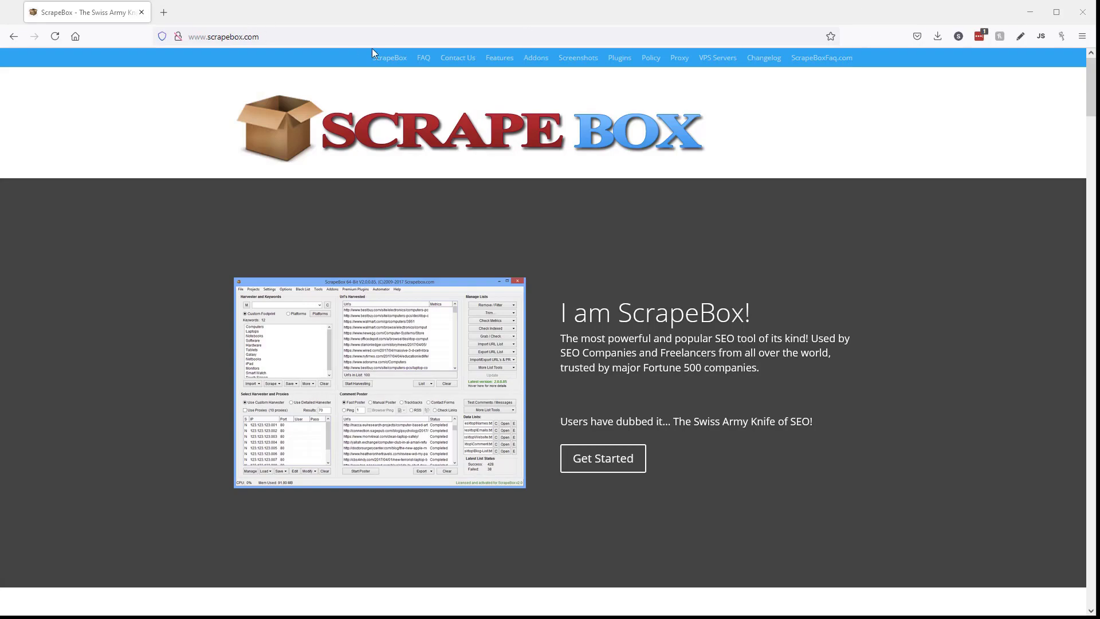
scroll(496, 211, "down", 5)
scroll(498, 220, "down", 5)
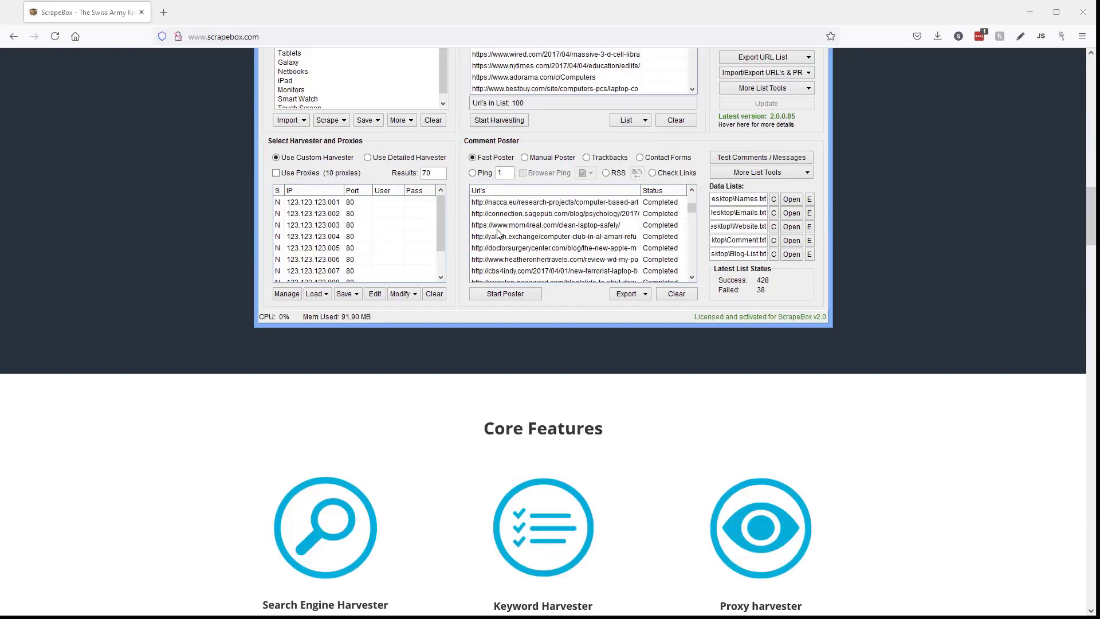
scroll(502, 228, "down", 5)
scroll(508, 232, "down", 5)
scroll(508, 232, "down", 10)
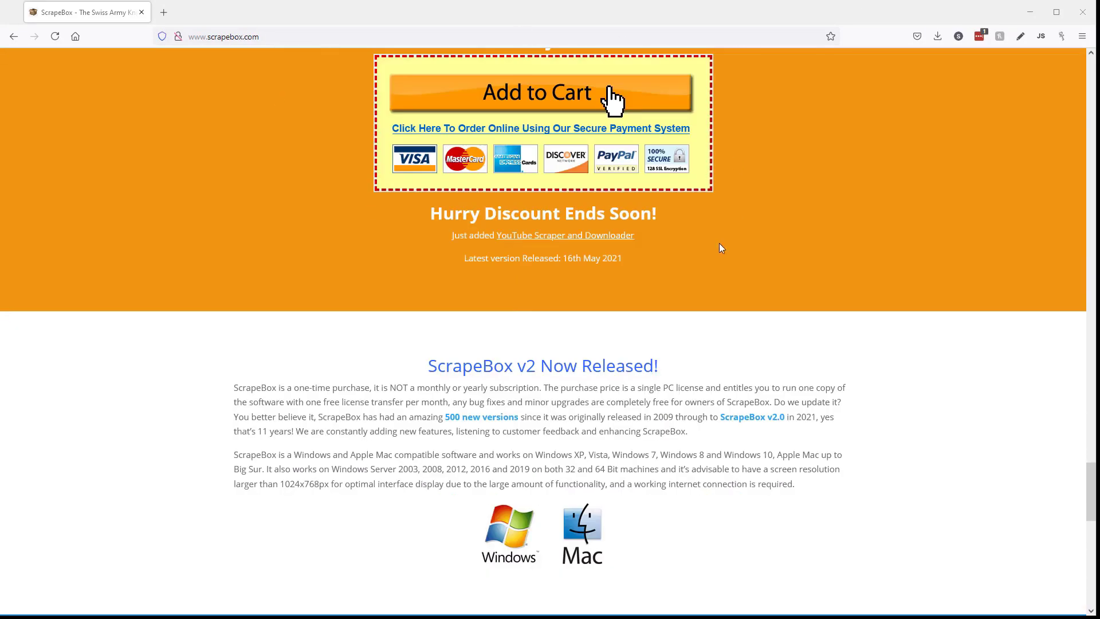